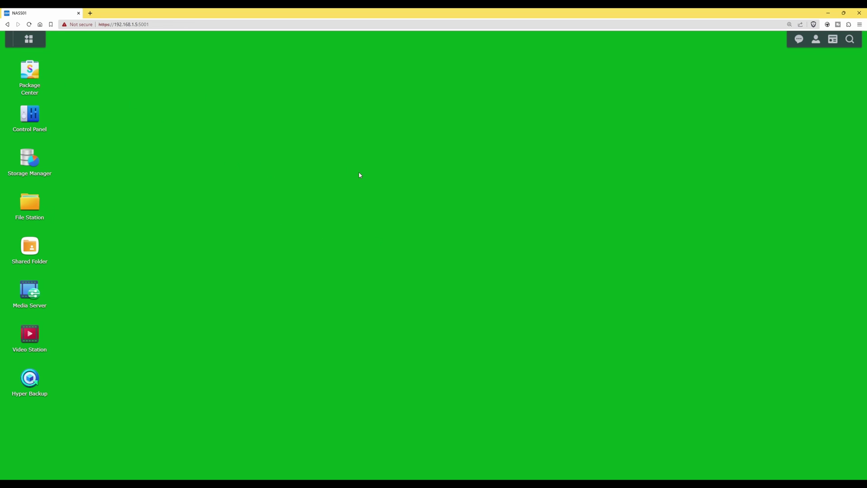
Open Package Center and search its packages for 'Docker'.
{"action": "left_click", "coordinate": [30, 75]}
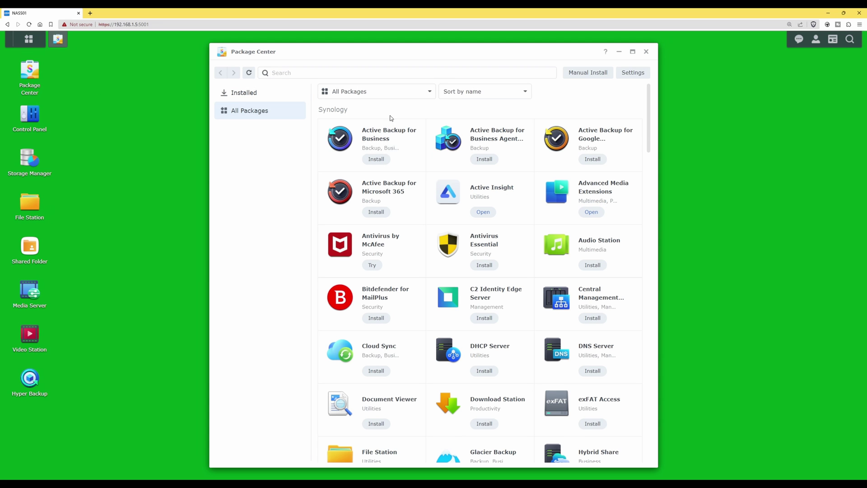
{"action": "left_click", "coordinate": [408, 71]}
{"action": "type", "text": "Docker"}
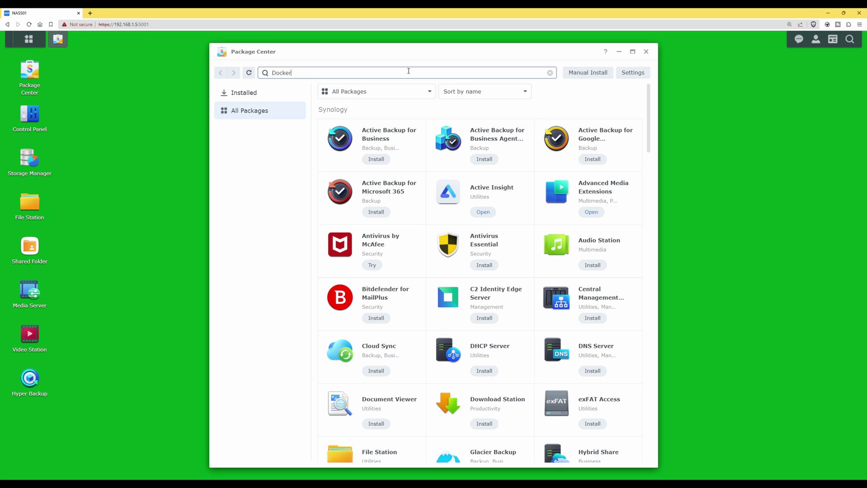
{"action": "key", "text": "Return"}
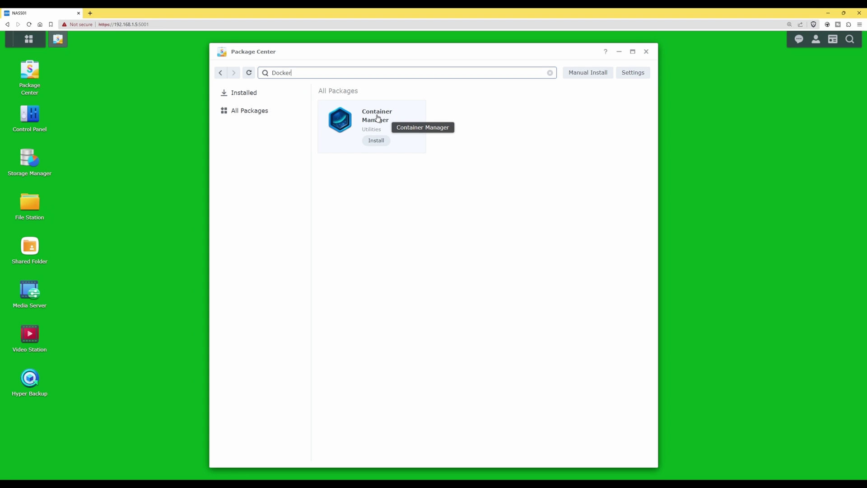
Install the Container Manager package to Volume 1, then close Package Center.
{"action": "left_click", "coordinate": [377, 141]}
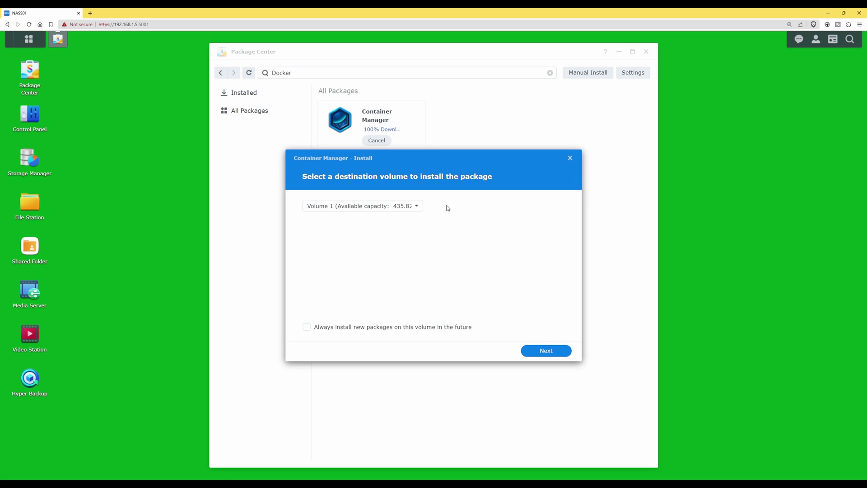
{"action": "left_click", "coordinate": [547, 352]}
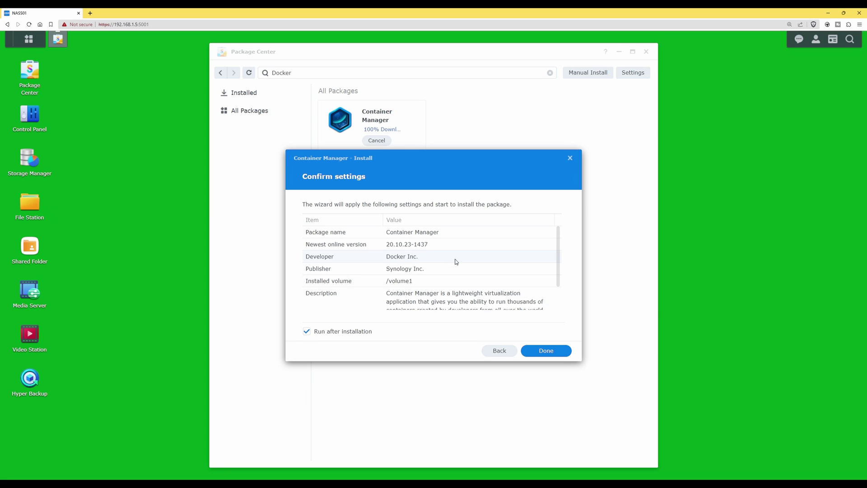
{"action": "scroll", "coordinate": [457, 262], "scroll_direction": "down", "scroll_amount": 2}
{"action": "scroll", "coordinate": [455, 262], "scroll_direction": "up", "scroll_amount": 2}
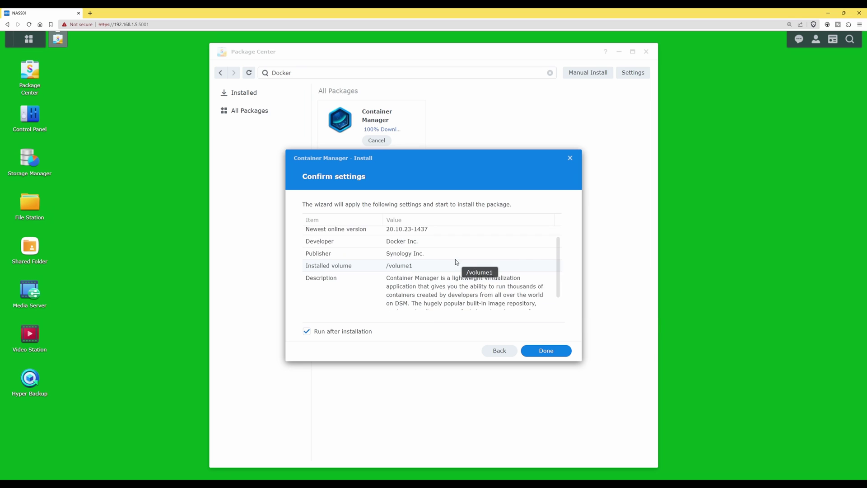
{"action": "left_click", "coordinate": [549, 353]}
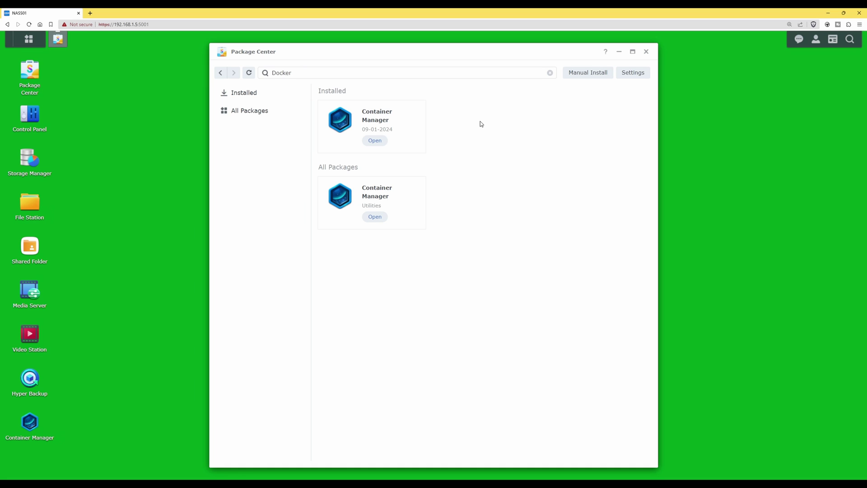
{"action": "left_click", "coordinate": [646, 52]}
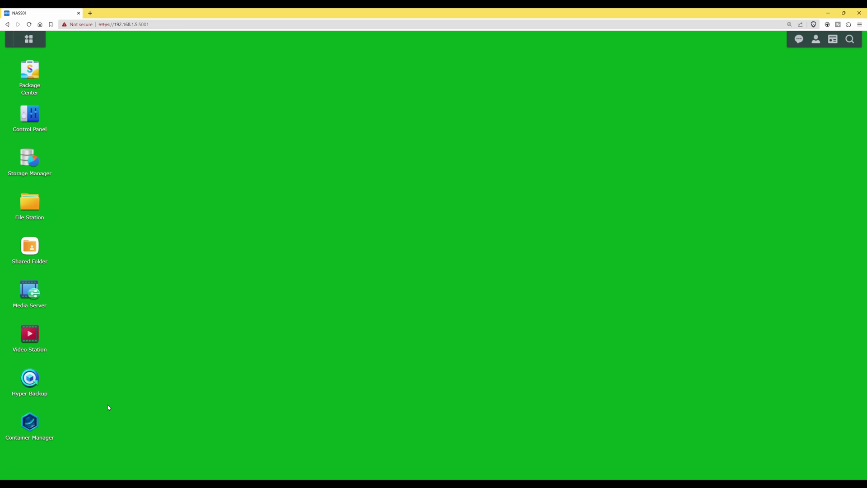
Launch Container Manager from the desktop and move its window further right.
{"action": "left_click", "coordinate": [32, 427]}
{"action": "left_click_drag", "start_coordinate": [310, 114], "coordinate": [383, 106]}
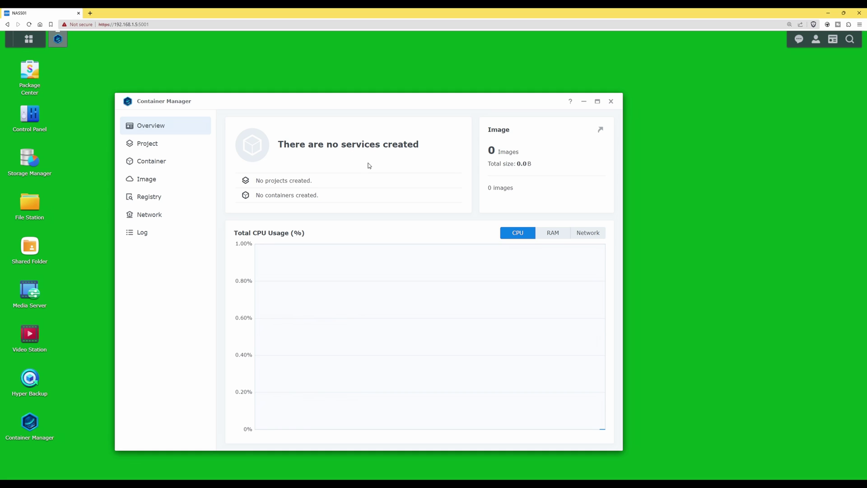
Search the Registry for 'Home Assistant' and download the homeassistant/home-assistant image.
{"action": "left_click", "coordinate": [151, 193]}
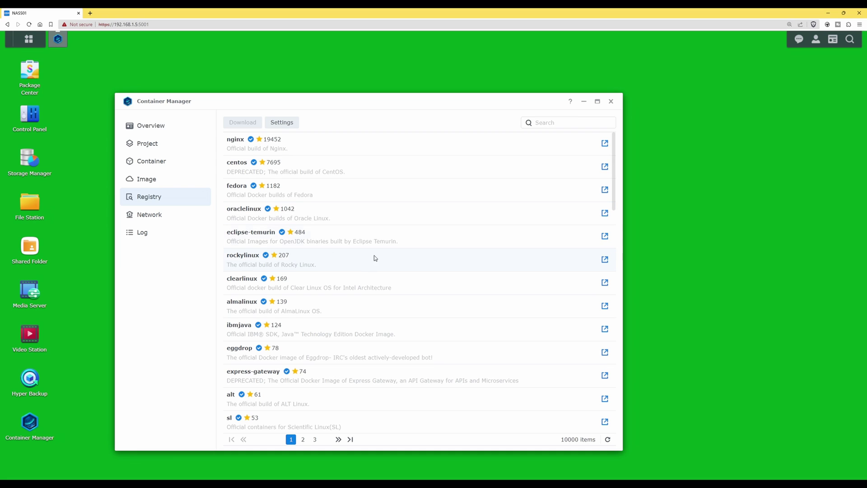
{"action": "left_click", "coordinate": [559, 123]}
{"action": "type", "text": "Home Assistant"}
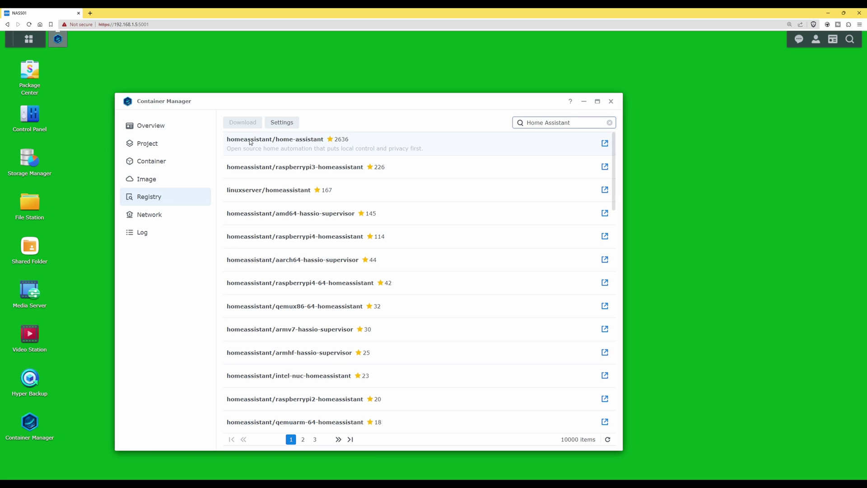
{"action": "left_click", "coordinate": [277, 148]}
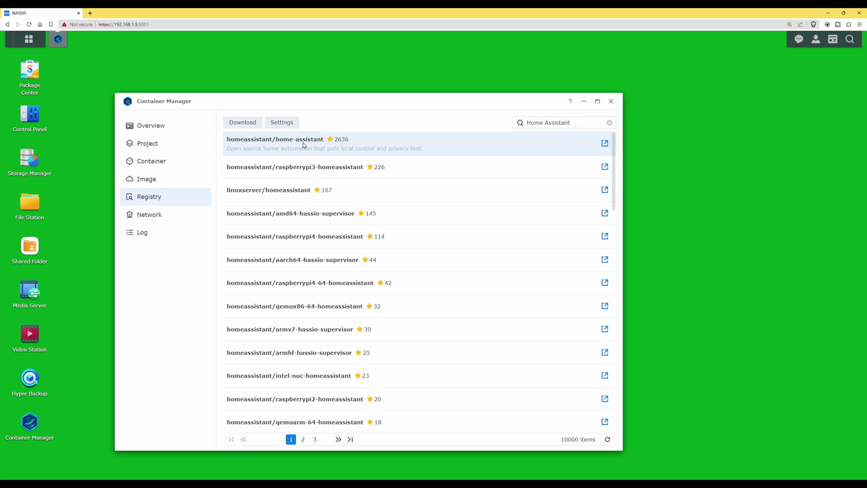
{"action": "left_click", "coordinate": [243, 123]}
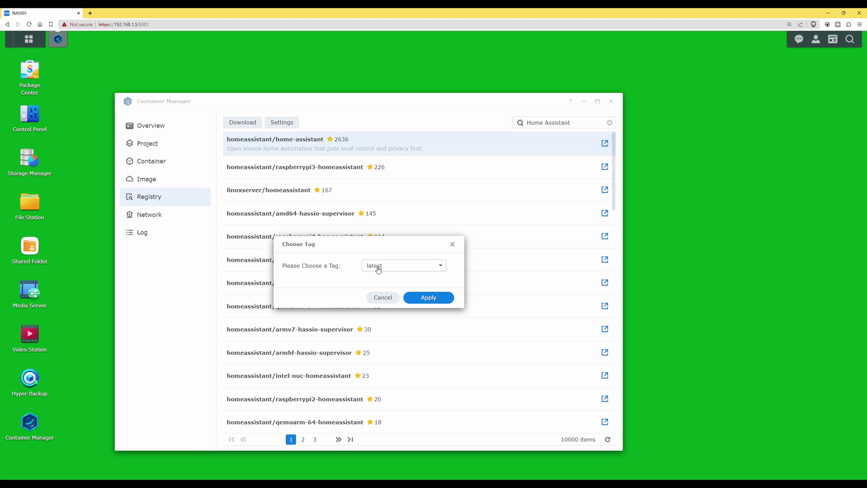
Apply the latest tag to download the image and dismiss the completion notification.
{"action": "left_click", "coordinate": [429, 298]}
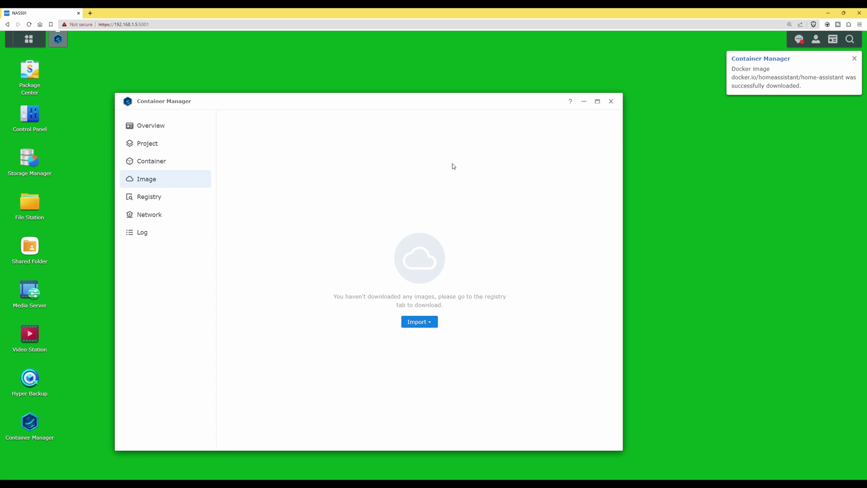
{"action": "left_click", "coordinate": [761, 77]}
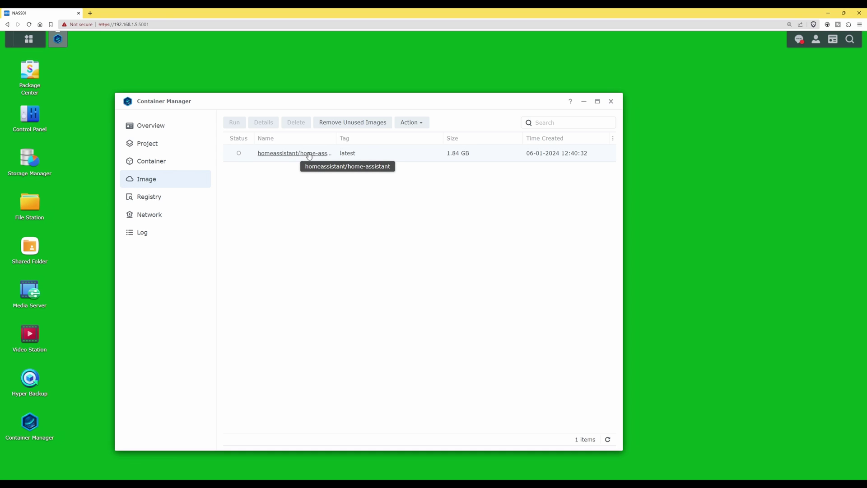
Open the home-assistant image details and run it to create a container.
{"action": "left_click", "coordinate": [294, 154]}
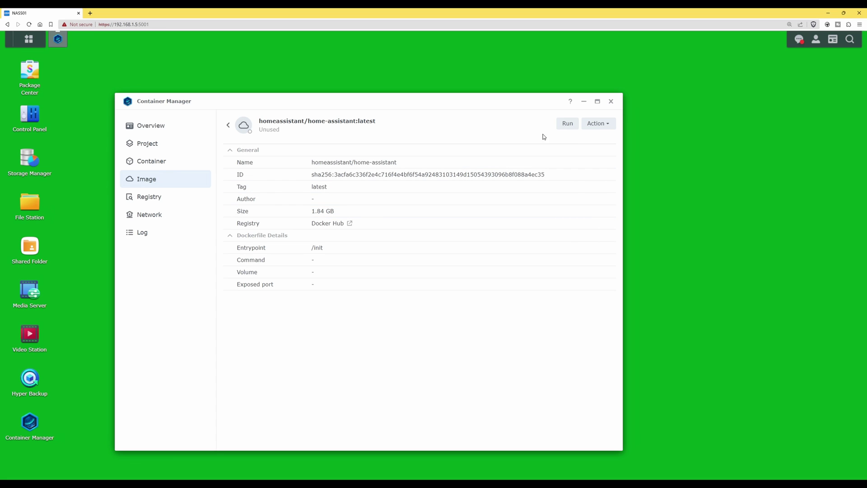
{"action": "left_click", "coordinate": [570, 126]}
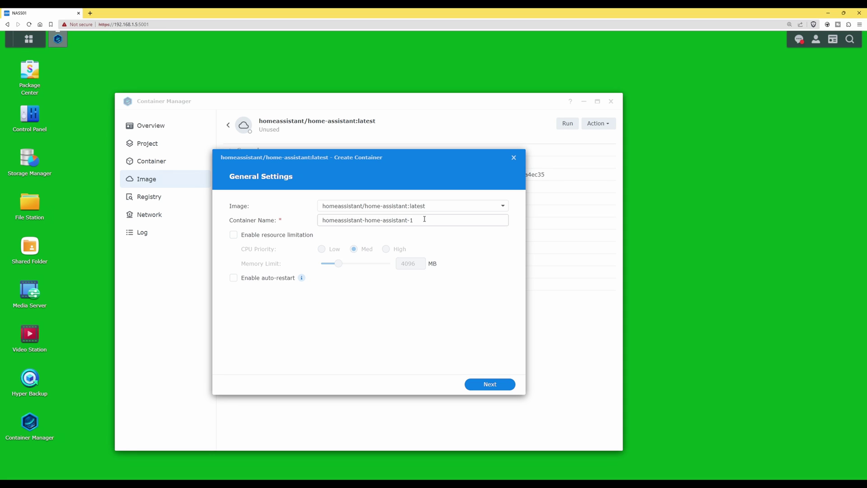
Replace the default container name with Home_Assistant and enable resource limitation.
{"action": "left_click_drag", "start_coordinate": [427, 222], "coordinate": [309, 223]}
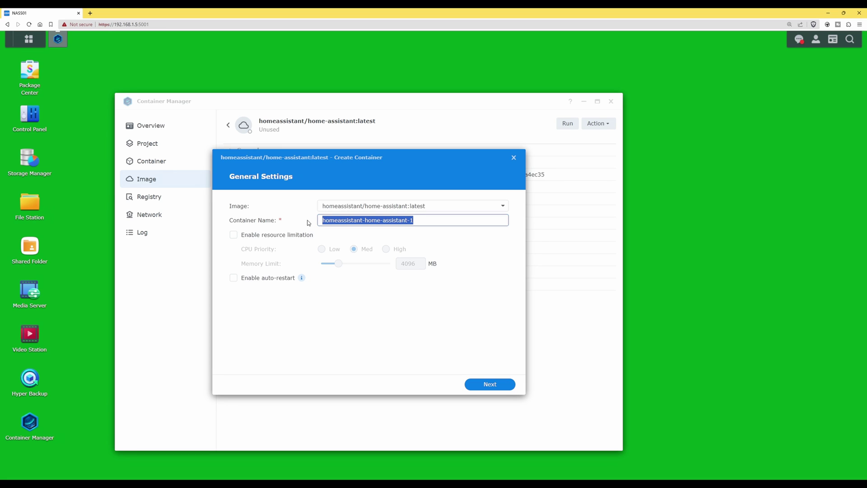
{"action": "type", "text": "Home"}
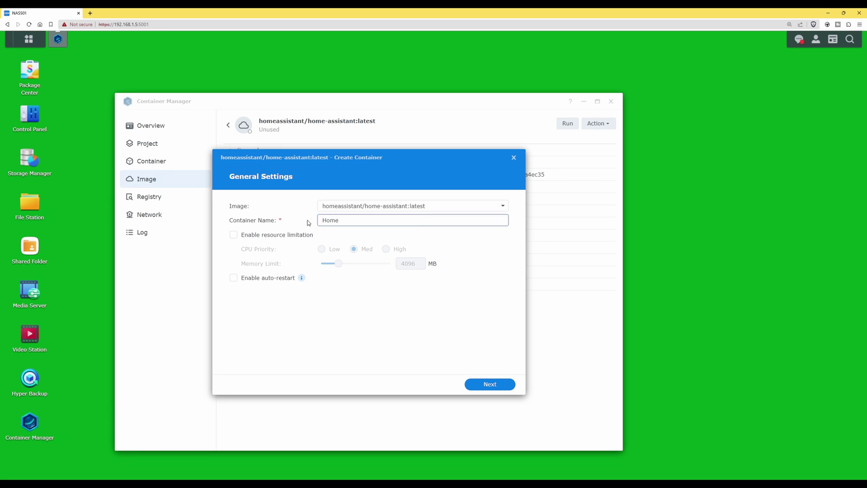
{"action": "type", "text": "_Assistant"}
{"action": "left_click", "coordinate": [234, 236]}
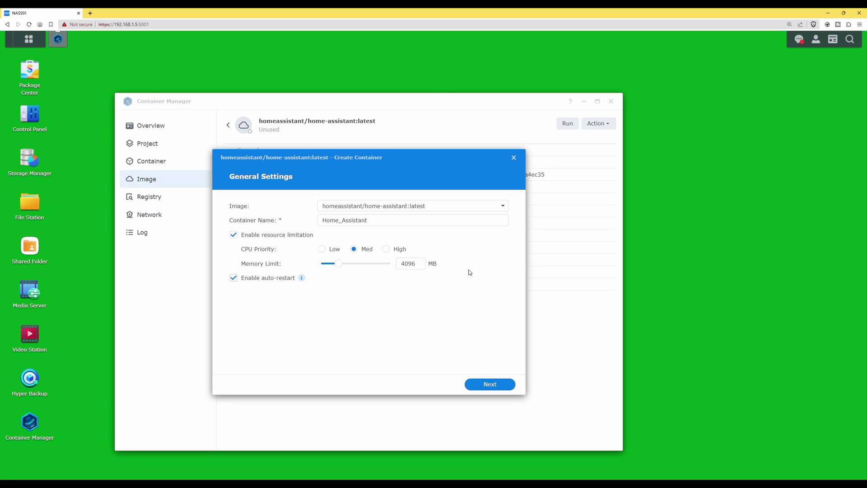
In advanced settings, create a homeassistant folder under docker and add docker as a volume.
{"action": "left_click", "coordinate": [486, 385]}
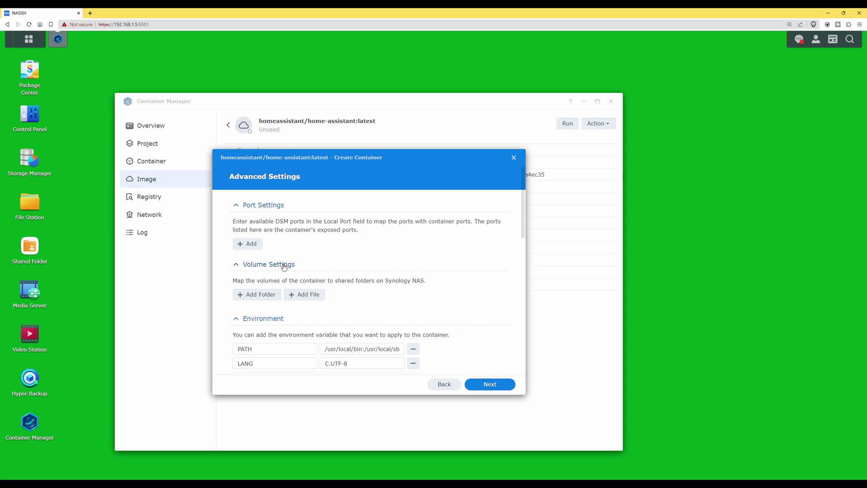
{"action": "left_click", "coordinate": [262, 297]}
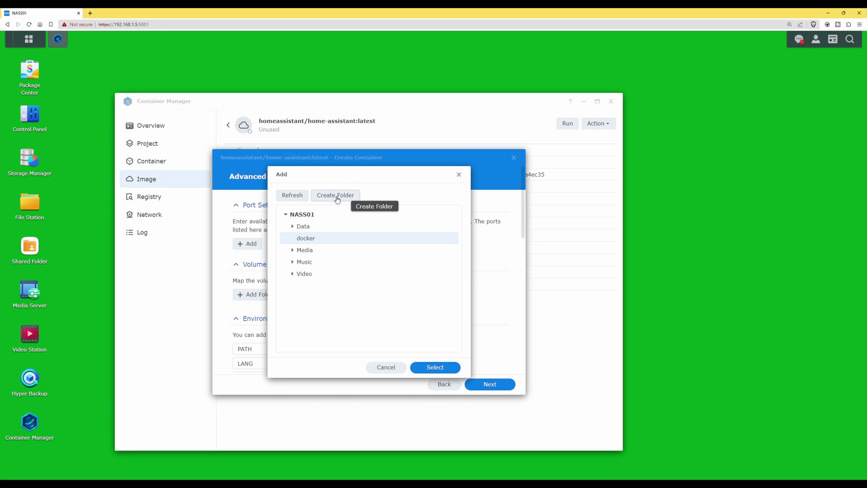
{"action": "left_click", "coordinate": [337, 198]}
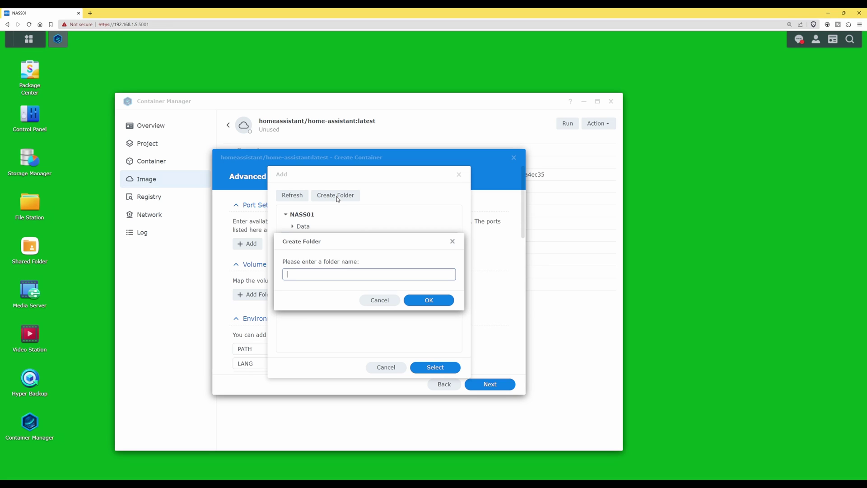
{"action": "type", "text": "homeassistant"}
{"action": "left_click", "coordinate": [436, 301]}
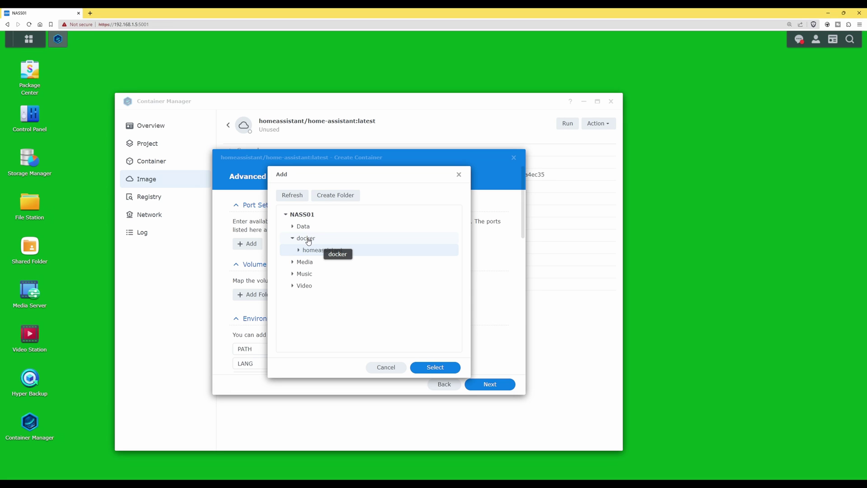
{"action": "left_click", "coordinate": [308, 241]}
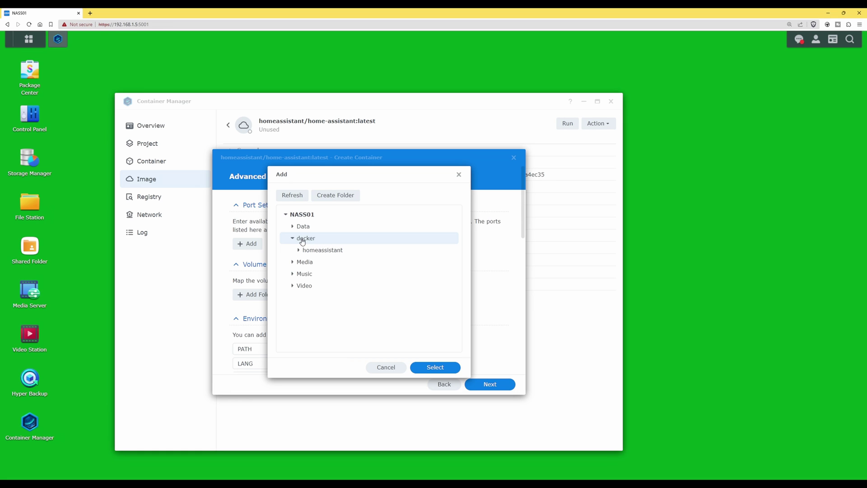
{"action": "left_click", "coordinate": [437, 367]}
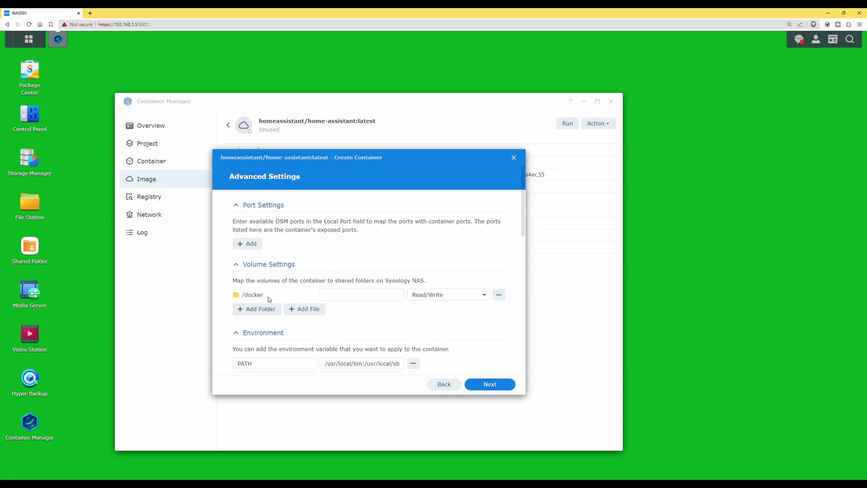
Mount the /docker volume at /homeassistant, then scroll down to the Environment section.
{"action": "left_click", "coordinate": [355, 293]}
{"action": "type", "text": "/homeassistant"}
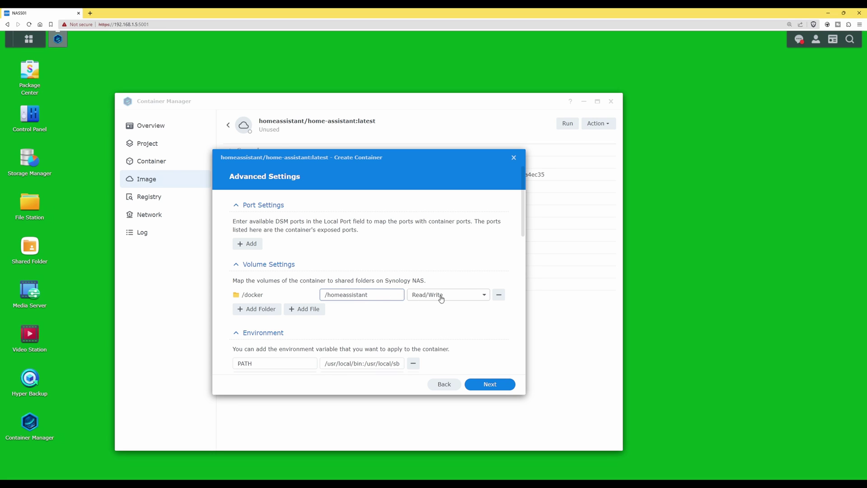
{"action": "scroll", "coordinate": [437, 315], "scroll_direction": "down", "scroll_amount": 1}
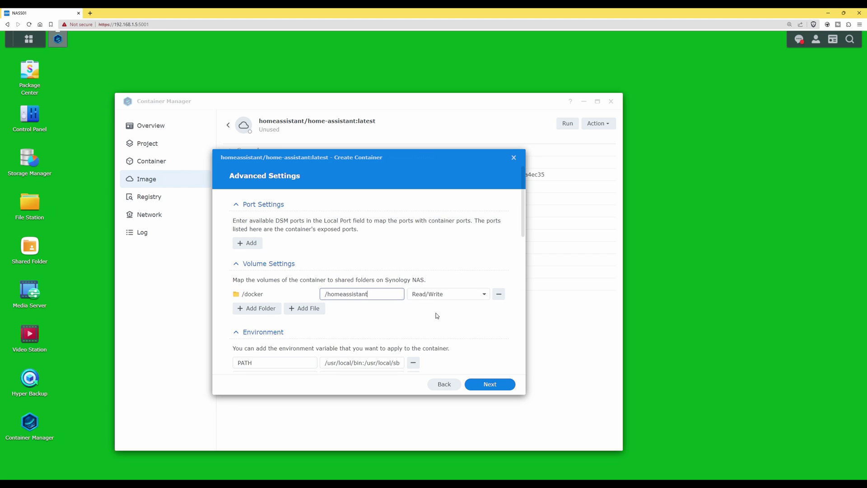
{"action": "scroll", "coordinate": [437, 316], "scroll_direction": "down", "scroll_amount": 2}
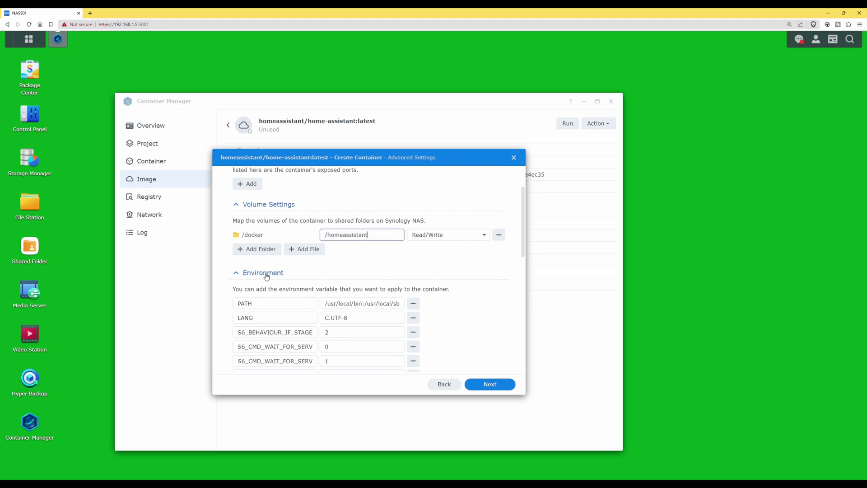
{"action": "scroll", "coordinate": [271, 278], "scroll_direction": "down", "scroll_amount": 3}
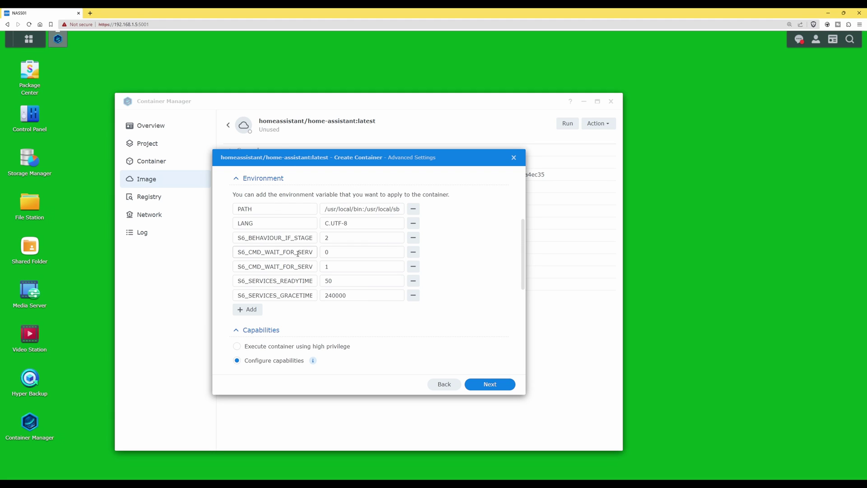
Add a new environment variable named TZ and move to its value field.
{"action": "left_click", "coordinate": [250, 309]}
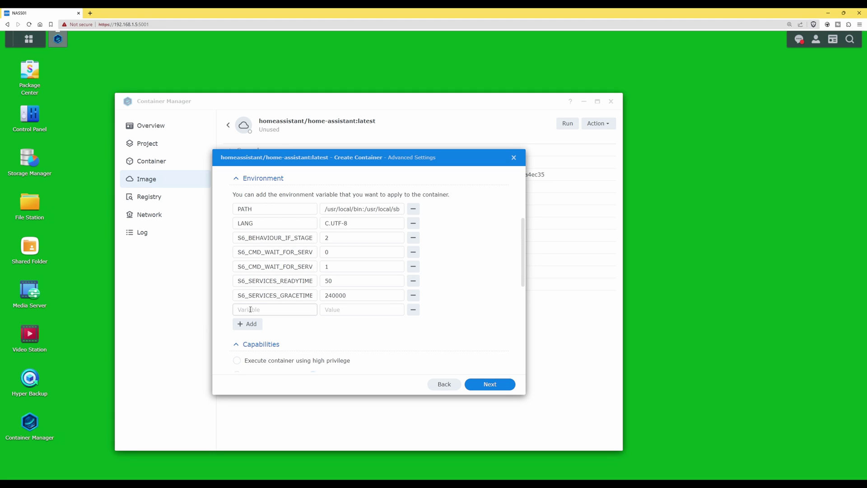
{"action": "left_click", "coordinate": [283, 311]}
{"action": "type", "text": "TZ"}
{"action": "left_click", "coordinate": [361, 309]}
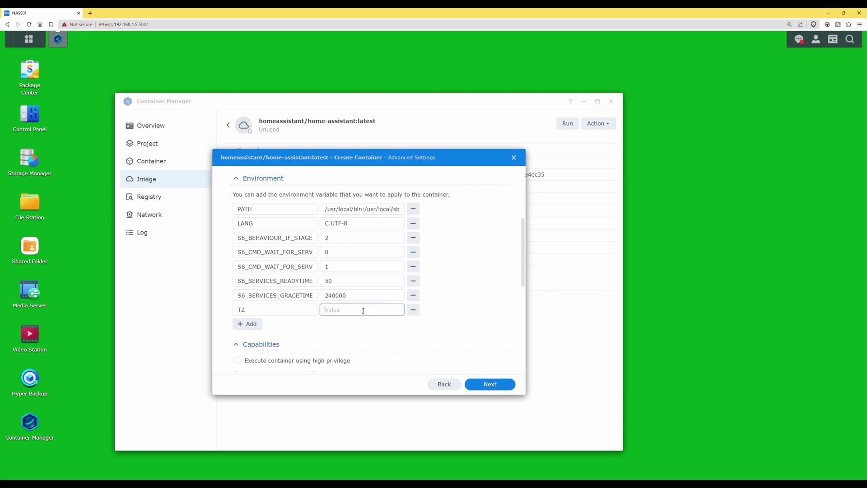
Search 'tz values' in a new tab and open Wikipedia's list of tz database time zones.
{"action": "left_click", "coordinate": [90, 14]}
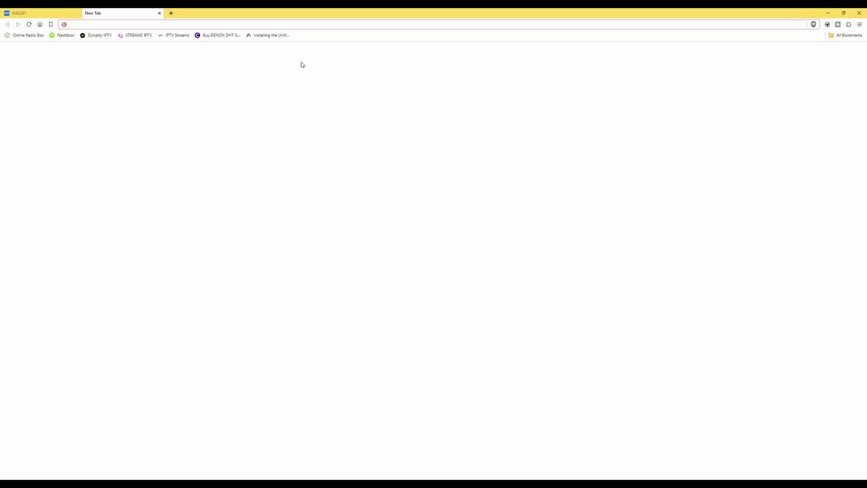
{"action": "type", "text": "tz values"}
{"action": "key", "text": "Return"}
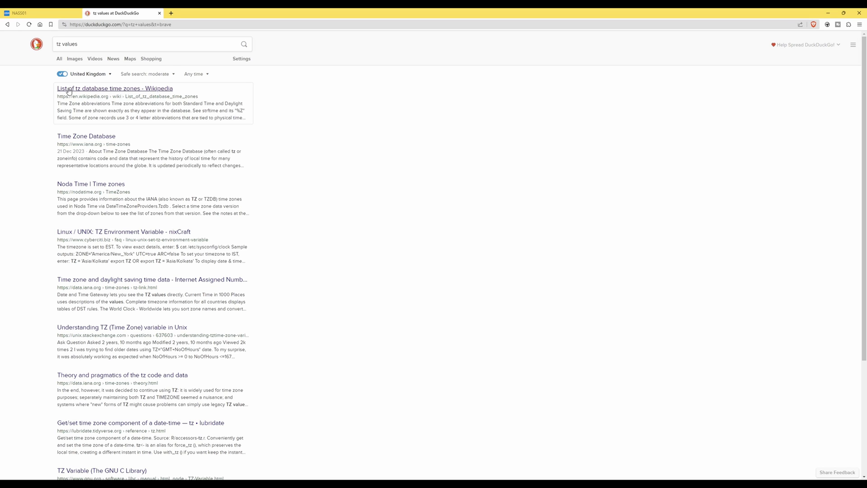
{"action": "left_click", "coordinate": [117, 90]}
Scroll the Wikipedia tz database table down to the Europe/London entry.
{"action": "scroll", "coordinate": [504, 218], "scroll_direction": "down", "scroll_amount": 2}
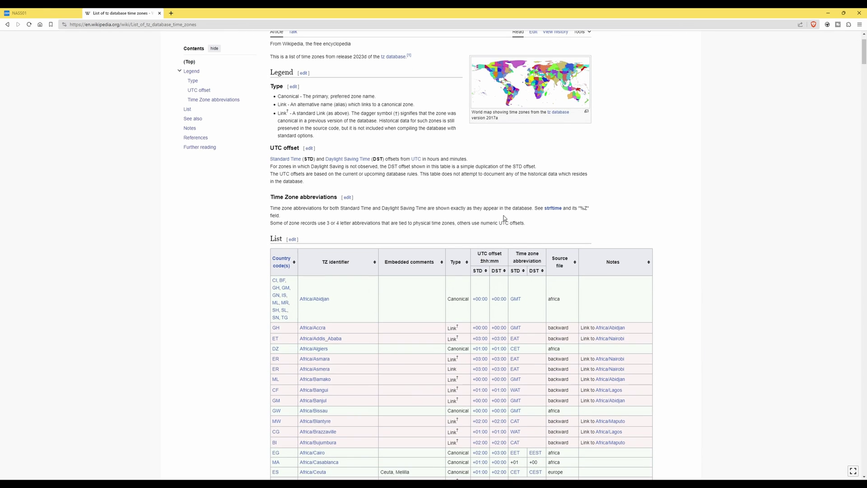
{"action": "scroll", "coordinate": [510, 249], "scroll_direction": "down", "scroll_amount": 3}
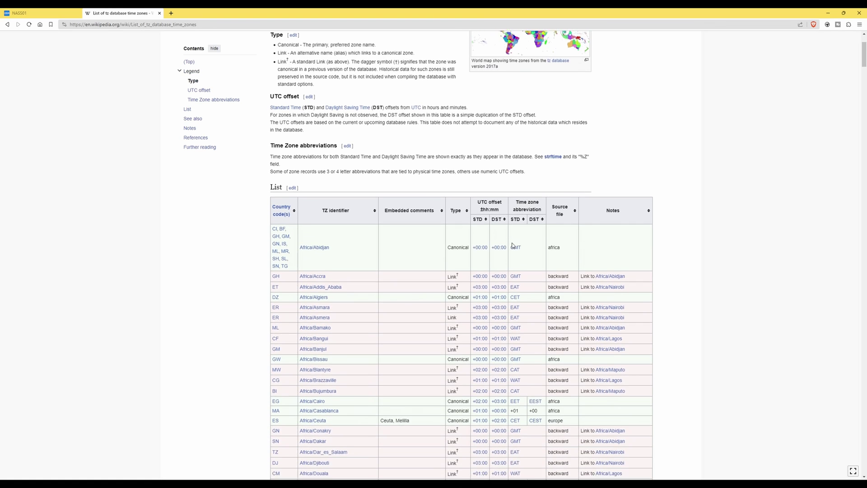
{"action": "scroll", "coordinate": [509, 249], "scroll_direction": "down", "scroll_amount": 3}
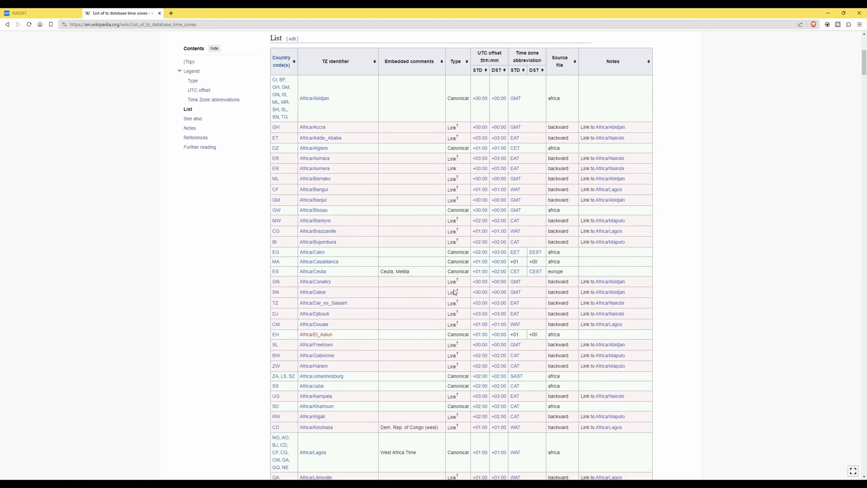
{"action": "scroll", "coordinate": [397, 250], "scroll_direction": "down", "scroll_amount": 6}
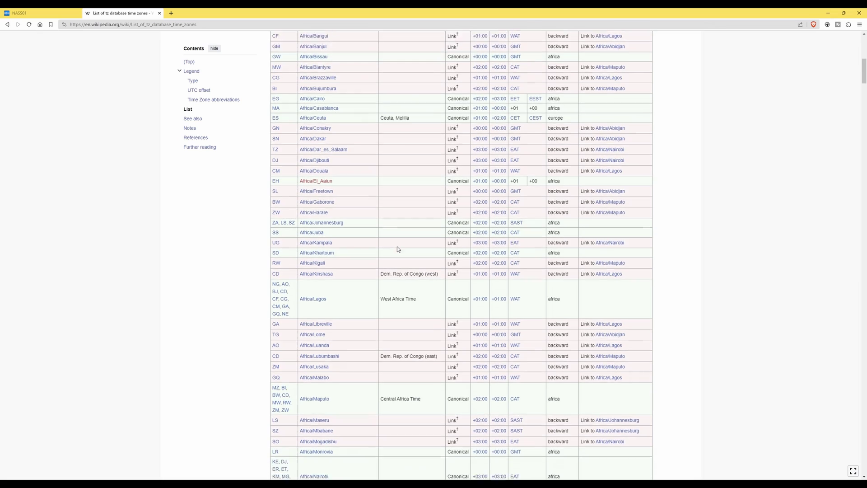
{"action": "scroll", "coordinate": [399, 248], "scroll_direction": "down", "scroll_amount": 15}
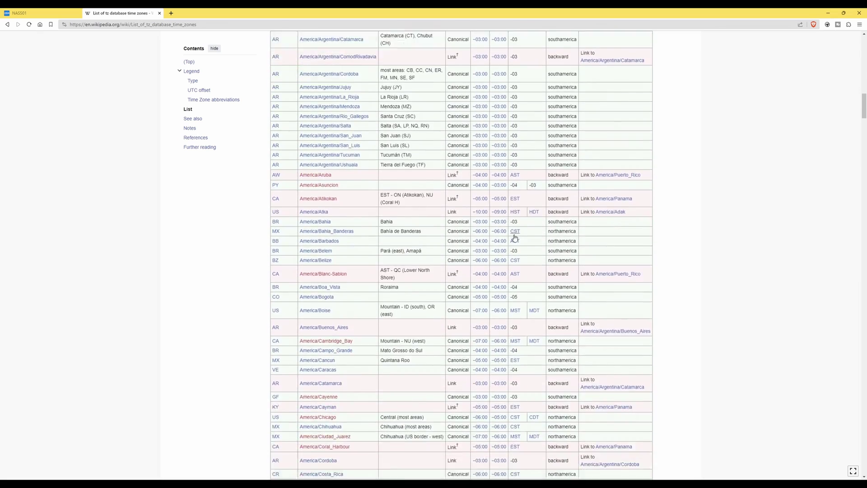
{"action": "scroll", "coordinate": [517, 237], "scroll_direction": "down", "scroll_amount": 8}
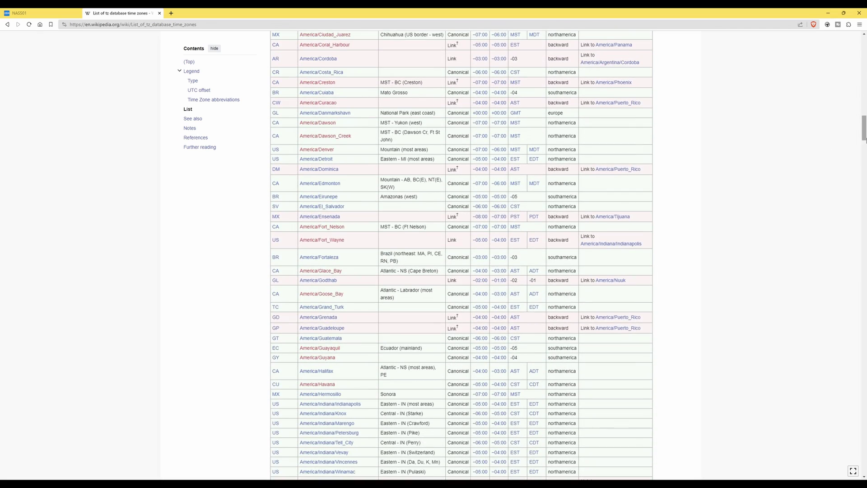
{"action": "left_click_drag", "start_coordinate": [864, 131], "coordinate": [865, 343]}
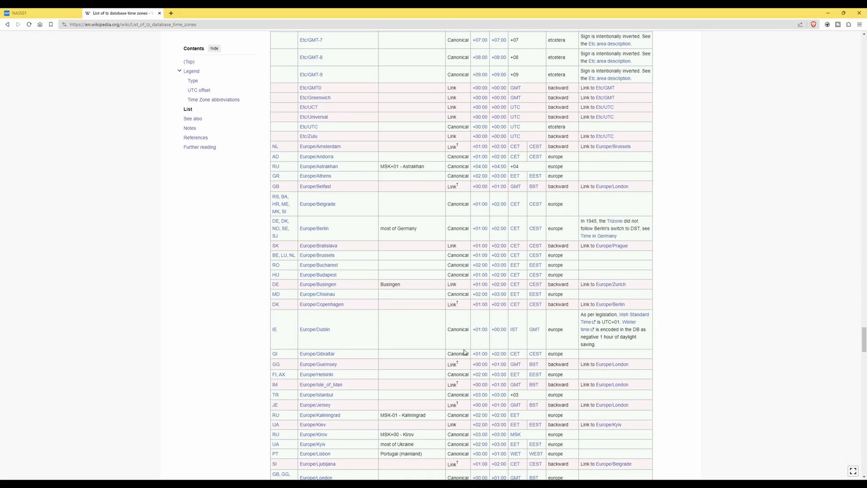
{"action": "scroll", "coordinate": [364, 412], "scroll_direction": "down", "scroll_amount": 2}
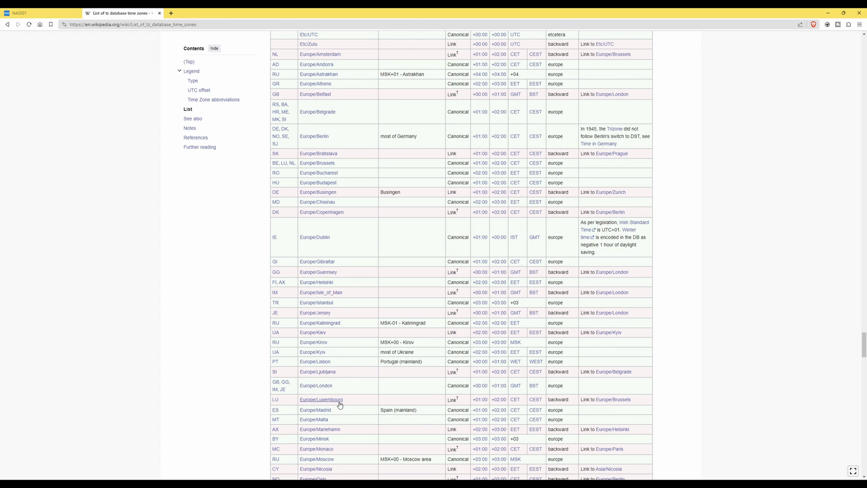
Back in the NAS501 container wizard, enter Europe/London as the TZ variable value.
{"action": "mouse_move", "coordinate": [306, 387]}
{"action": "left_click", "coordinate": [44, 14]}
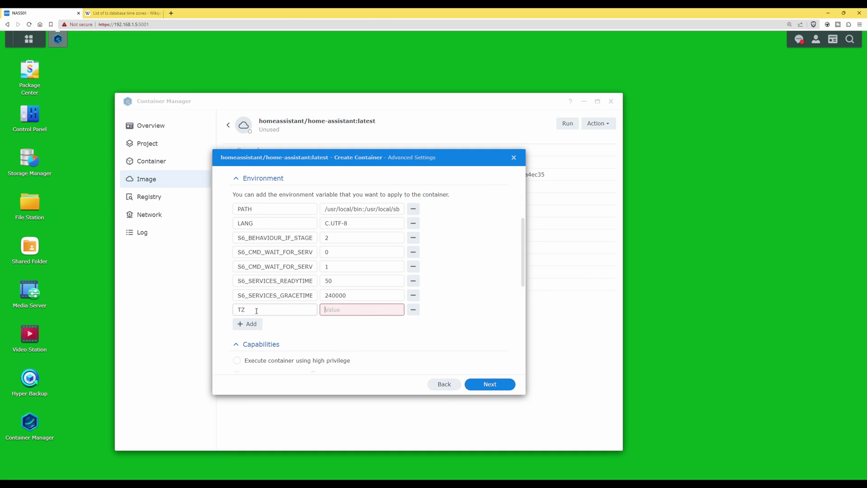
{"action": "mouse_move", "coordinate": [353, 309]}
{"action": "type", "text": "Europe/"}
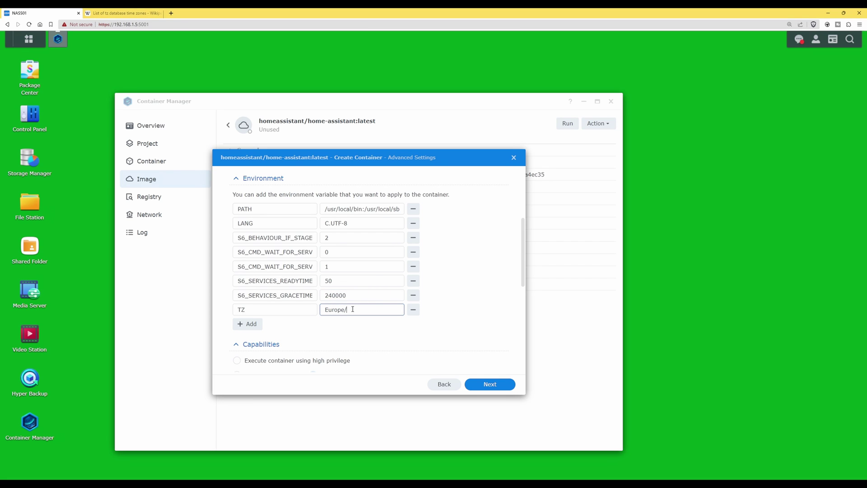
{"action": "type", "text": "London"}
{"action": "scroll", "coordinate": [390, 333], "scroll_direction": "up", "scroll_amount": 1}
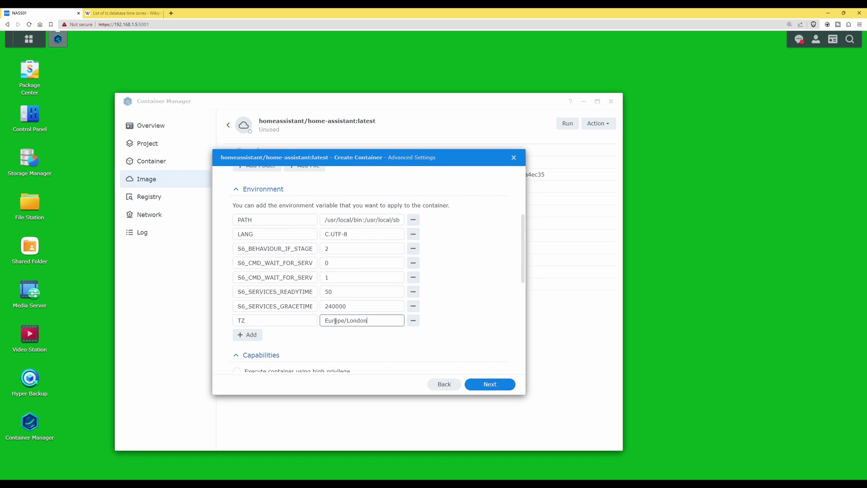
{"action": "scroll", "coordinate": [367, 346], "scroll_direction": "down", "scroll_amount": 5}
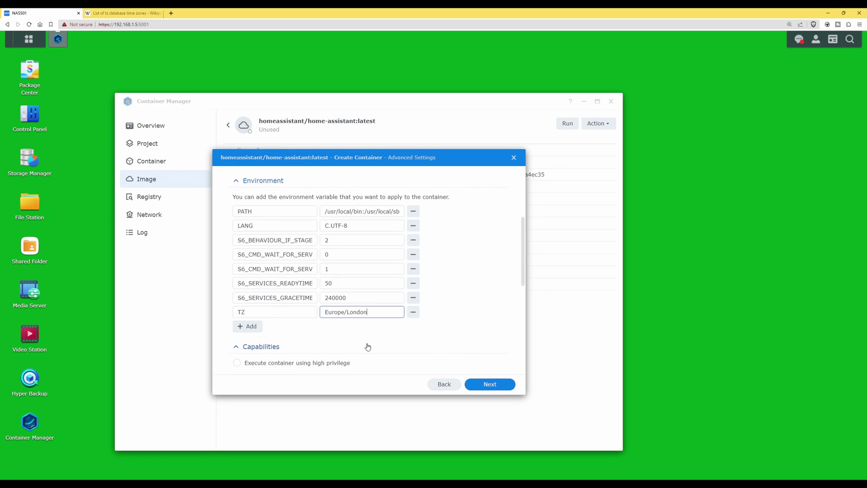
{"action": "scroll", "coordinate": [368, 346], "scroll_direction": "down", "scroll_amount": 6}
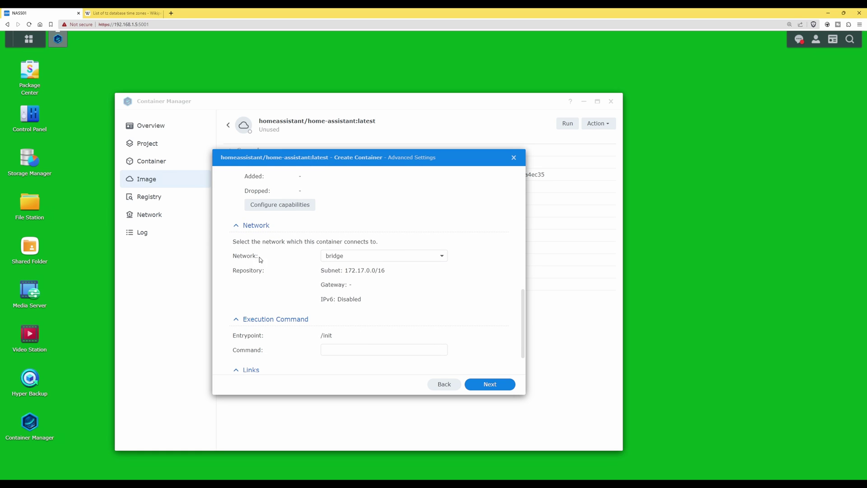
Set the container's network to host and advance to the Summary page.
{"action": "left_click", "coordinate": [442, 257]}
{"action": "left_click", "coordinate": [350, 271]}
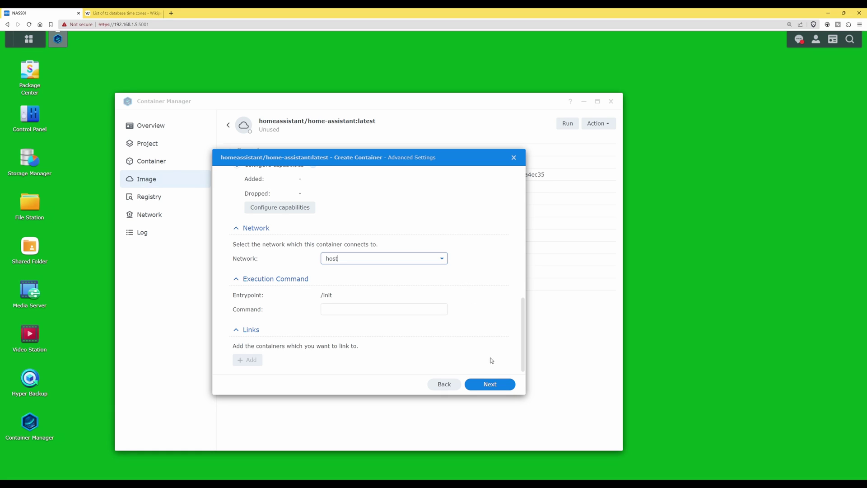
{"action": "left_click", "coordinate": [491, 386]}
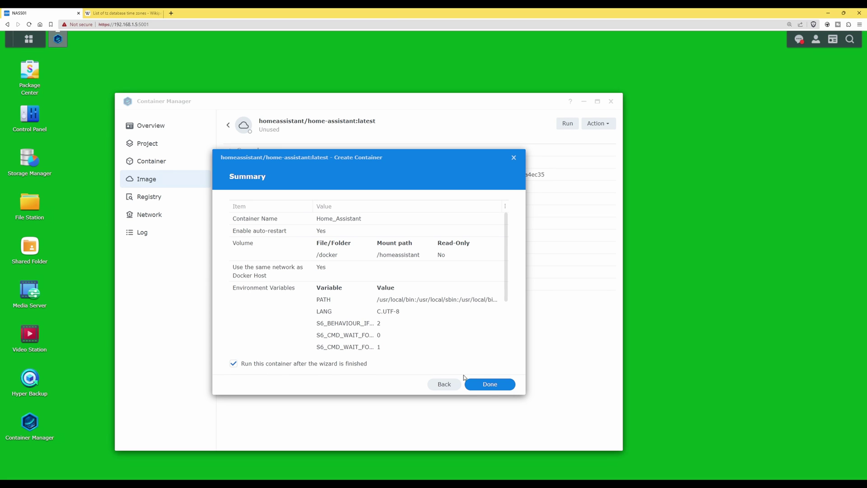
Confirm the Summary with Done to create the Home_Assistant container.
{"action": "left_click", "coordinate": [498, 385]}
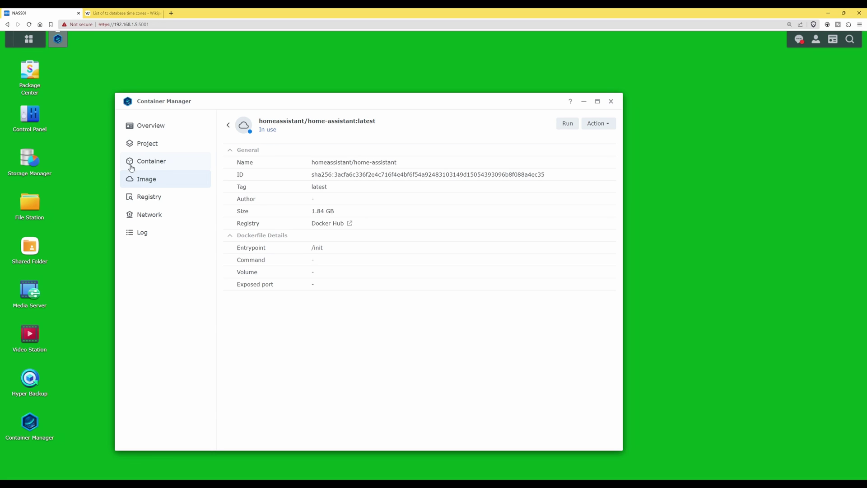
Check Home_Assistant is running in the Container list, then switch to the second browser tab.
{"action": "left_click", "coordinate": [153, 165]}
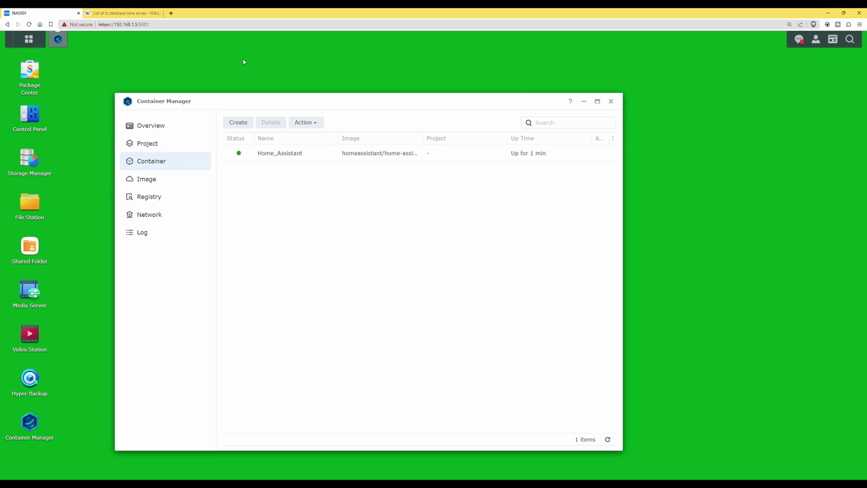
{"action": "left_click", "coordinate": [140, 16]}
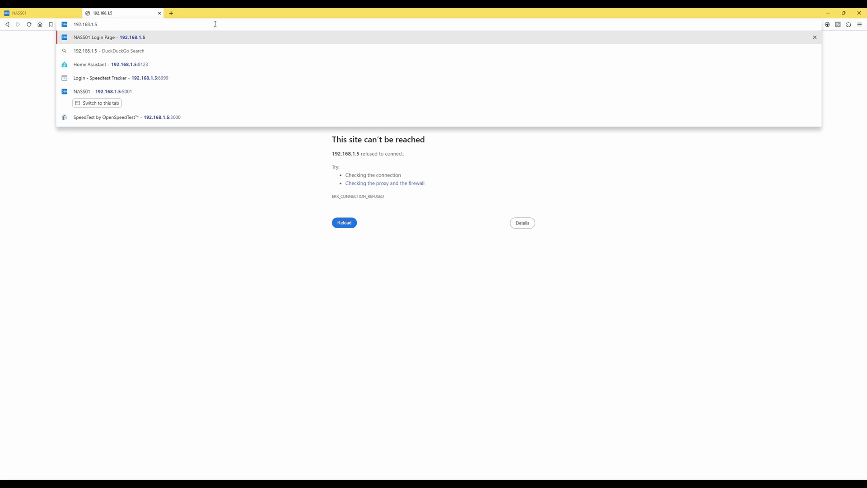
Load 192.168.1.5:8123 to reach Home Assistant's onboarding Welcome page.
{"action": "type", "text": ":8123"}
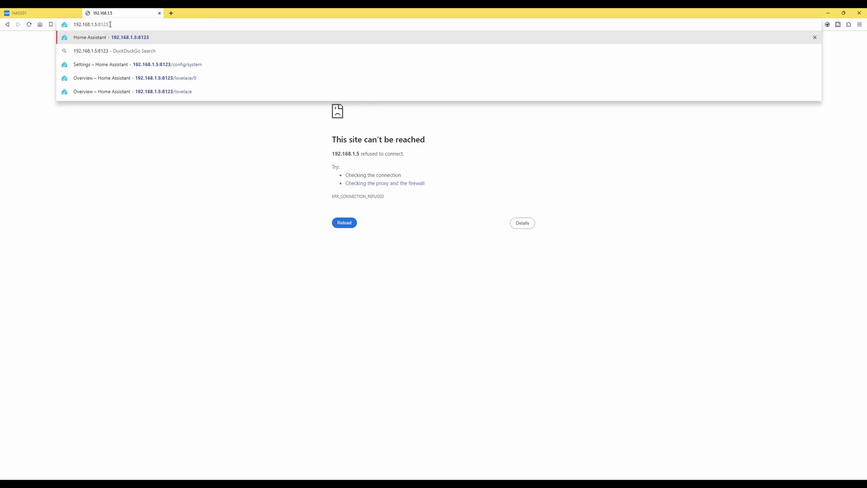
{"action": "key", "text": "Return"}
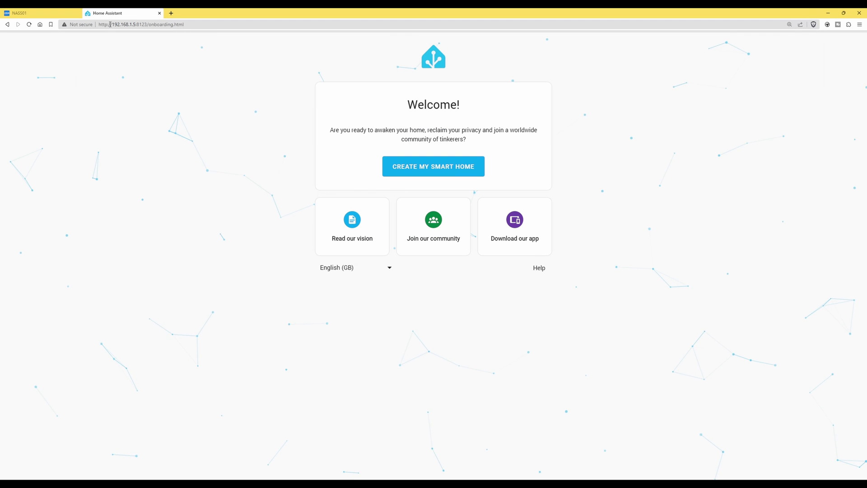